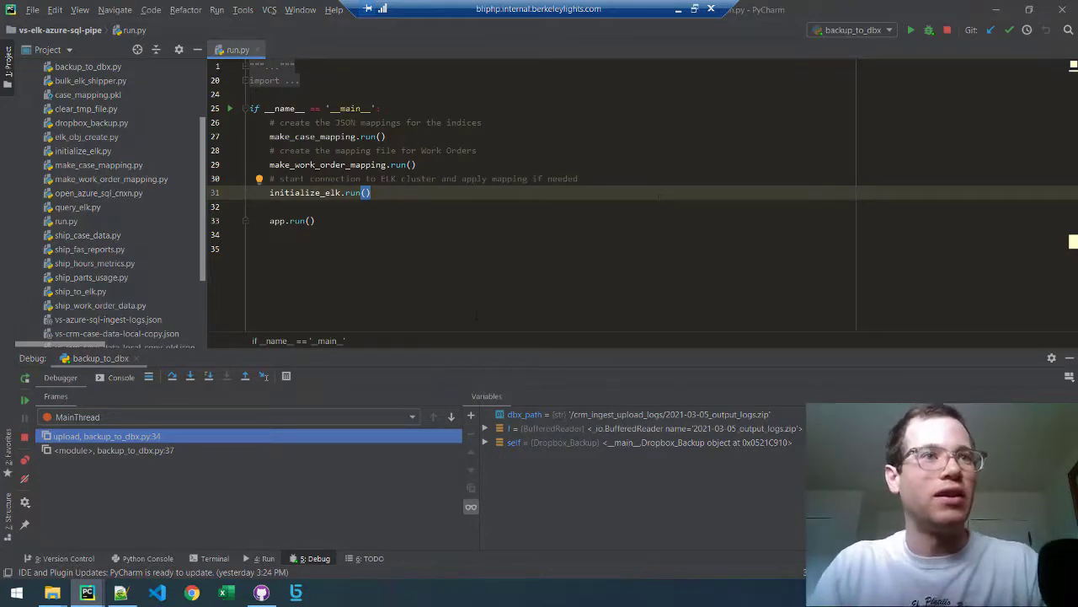
Step: Switch to Task Scheduler by searching for it in Windows
{"action": "left_click", "coordinate": [590, 248]}
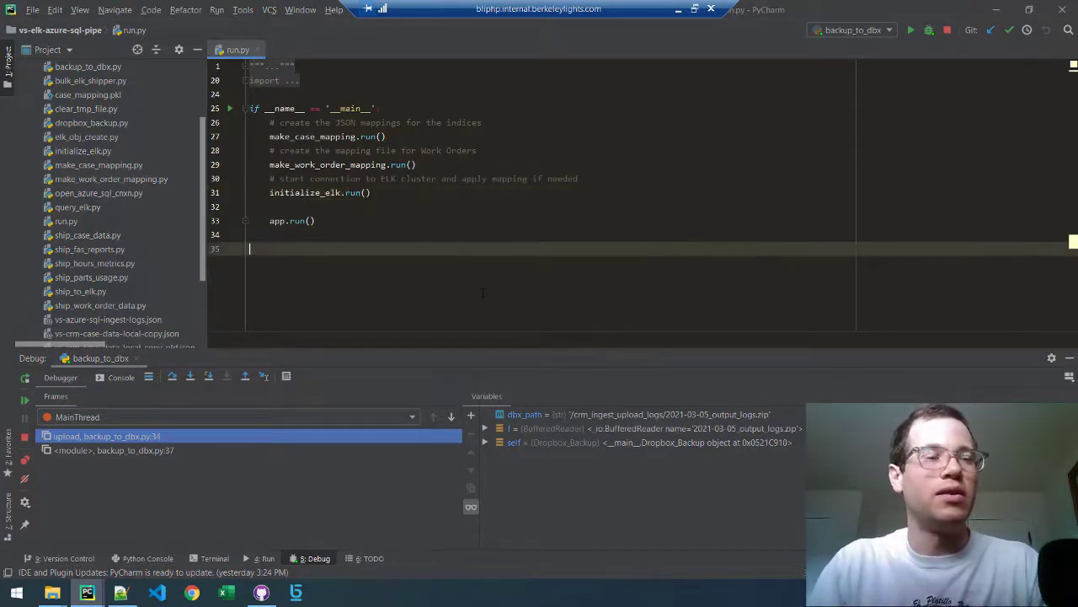
{"action": "left_click", "coordinate": [15, 593]}
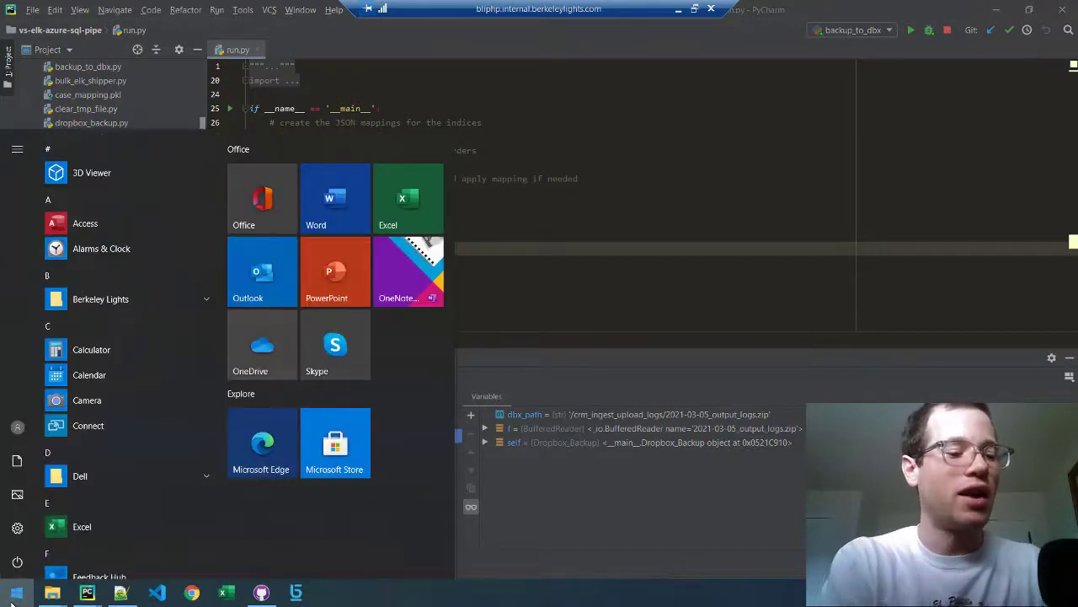
{"action": "type", "text": "task s"}
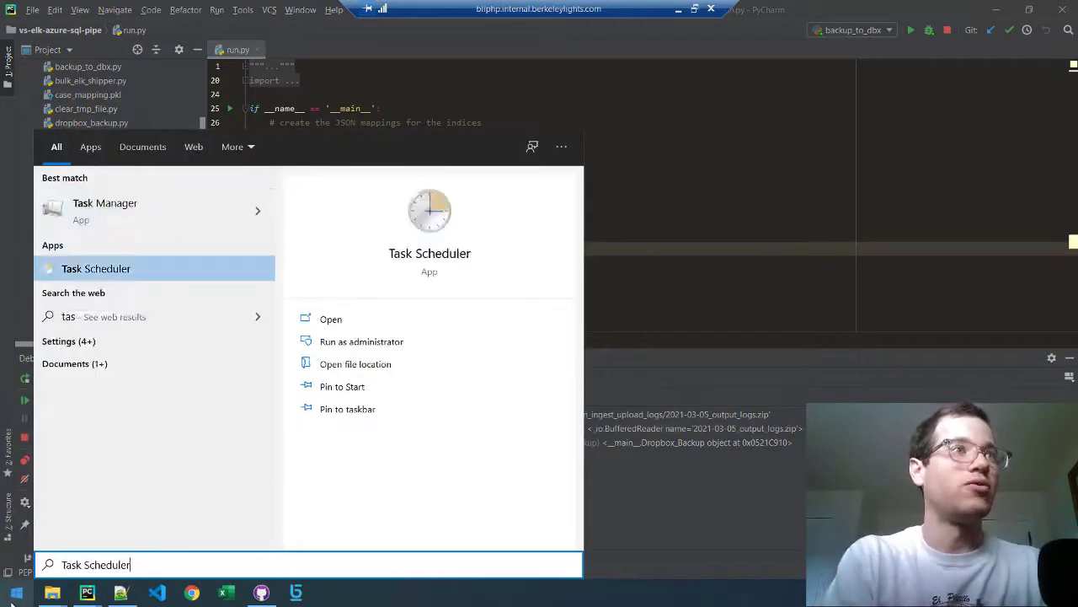
{"action": "key", "text": "Return"}
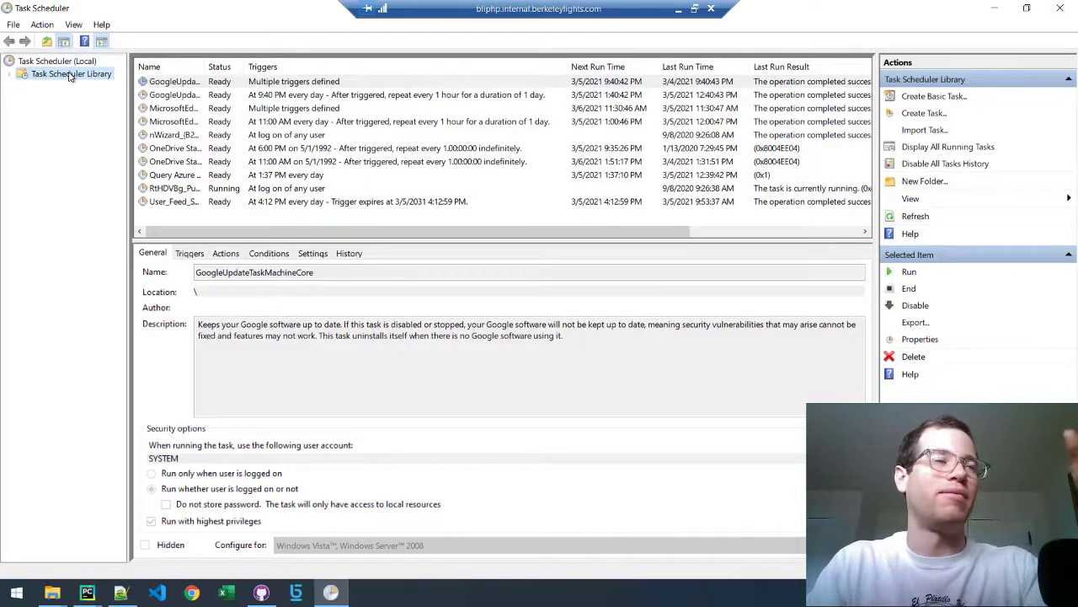
Step: Create a new task named "Daily Python Script" that runs whether the user is logged on or not
{"action": "left_click", "coordinate": [941, 114]}
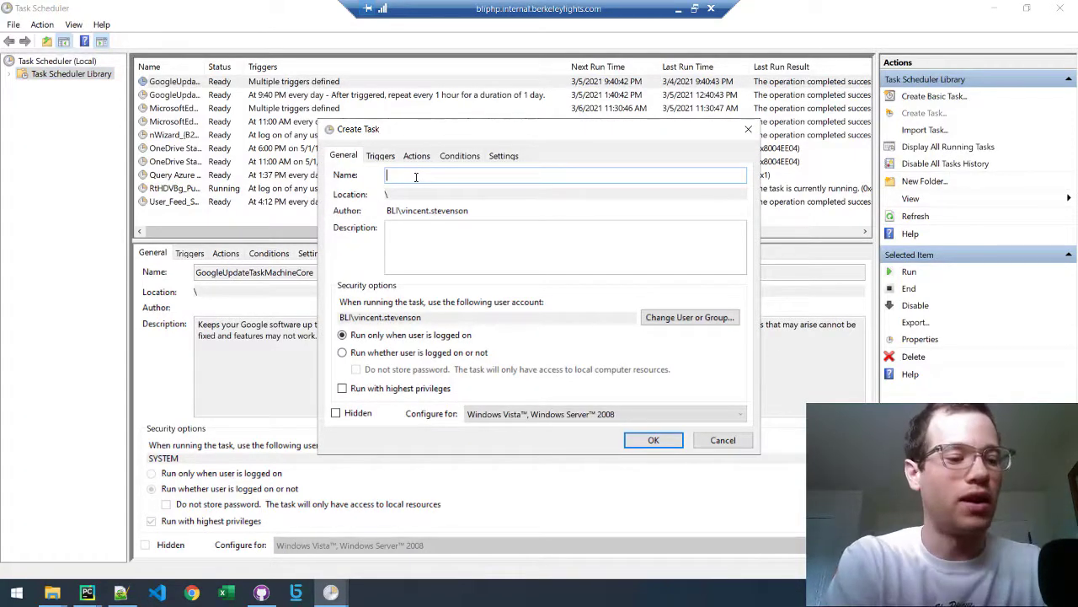
{"action": "type", "text": "Daily Py"}
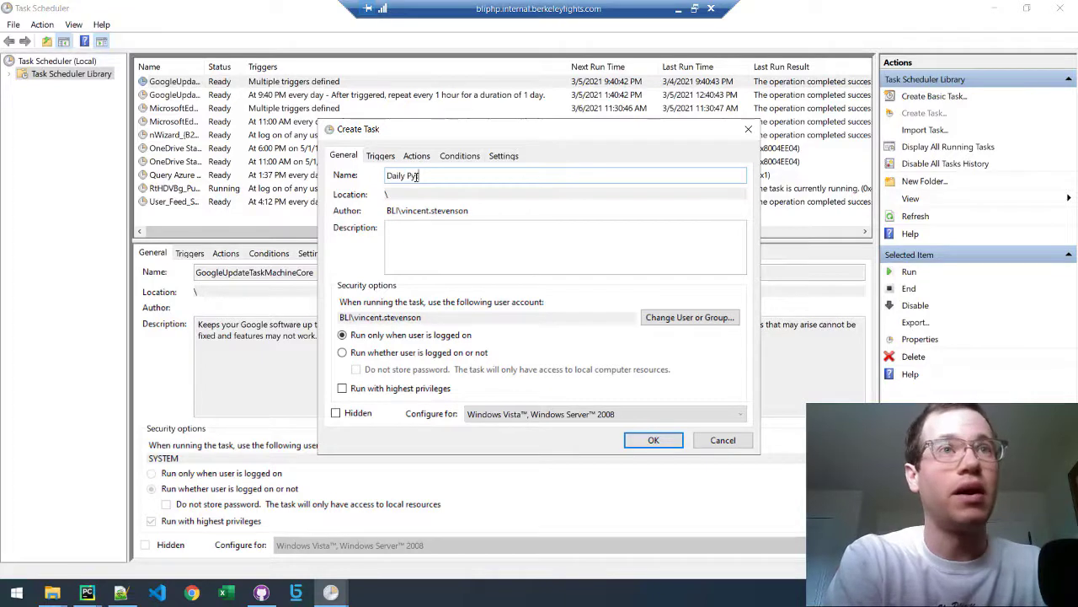
{"action": "type", "text": "thon Script"}
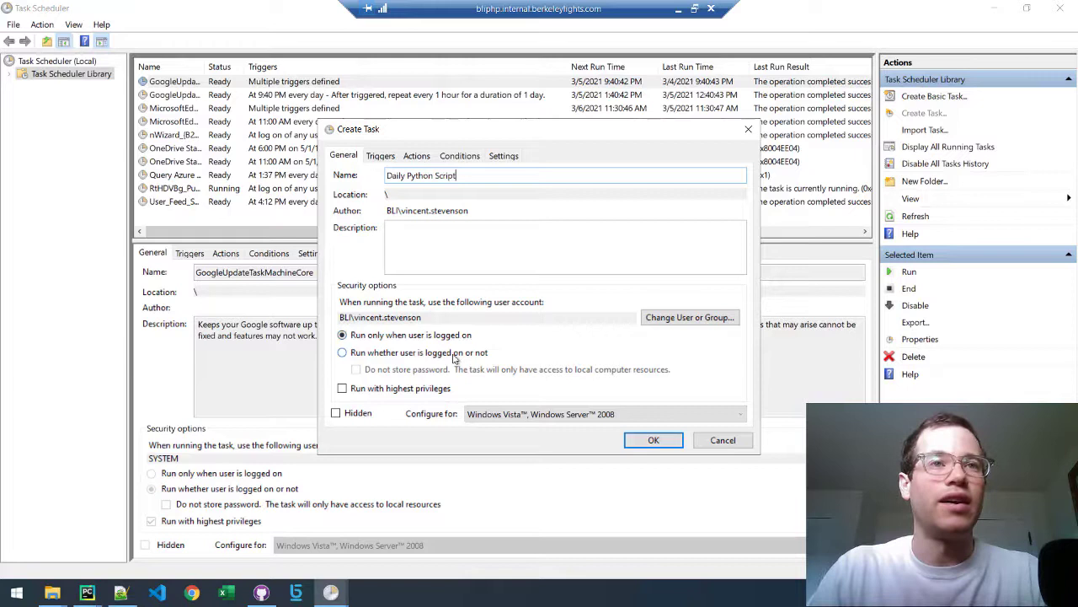
{"action": "left_click", "coordinate": [455, 358]}
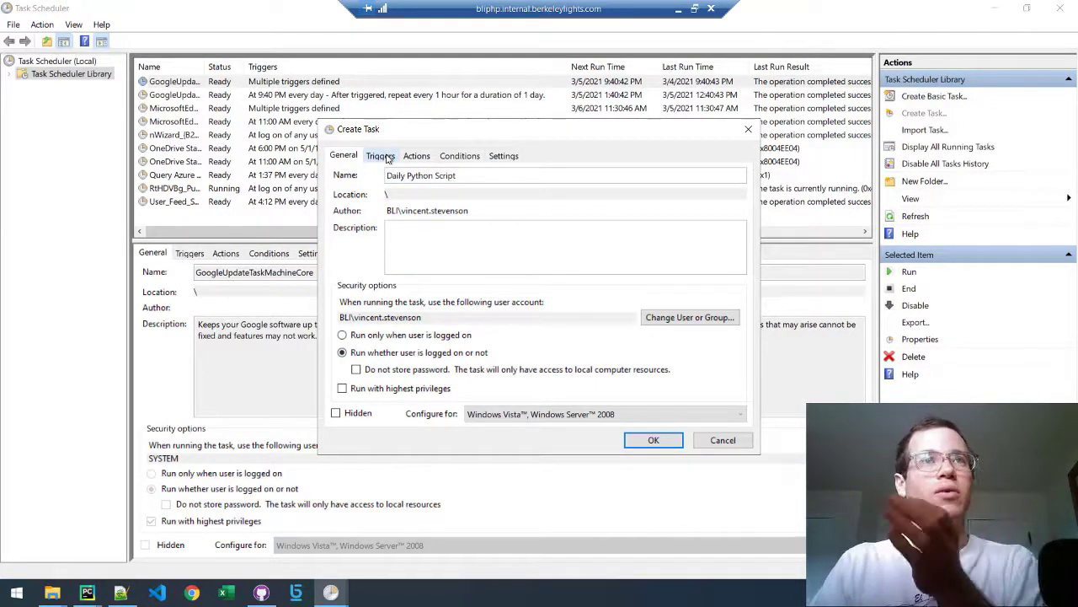
Step: Begin a new "Start a program" action for the task, ready for its program path
{"action": "left_click", "coordinate": [411, 157]}
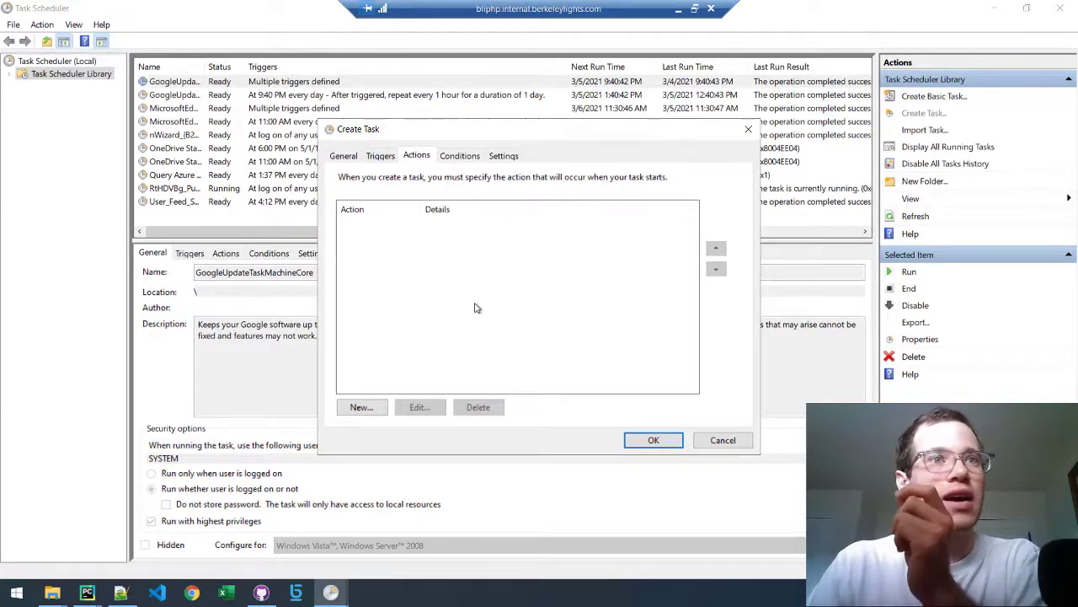
{"action": "left_click", "coordinate": [371, 408]}
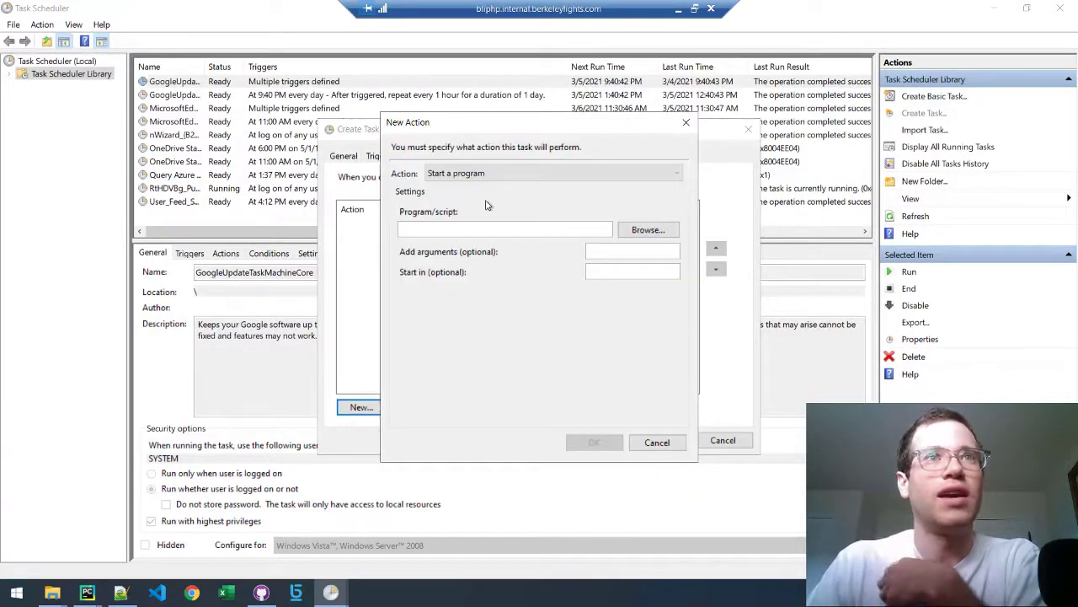
{"action": "left_click", "coordinate": [499, 226]}
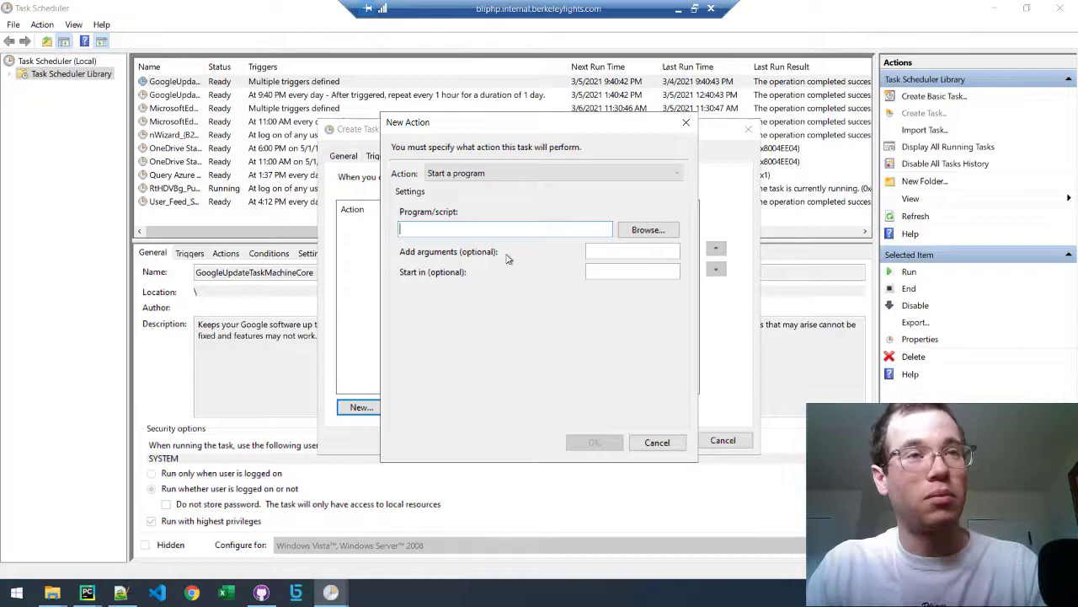
Step: Switch to Command Prompt and run "where python" to locate the Python executable
{"action": "key", "text": "super"}
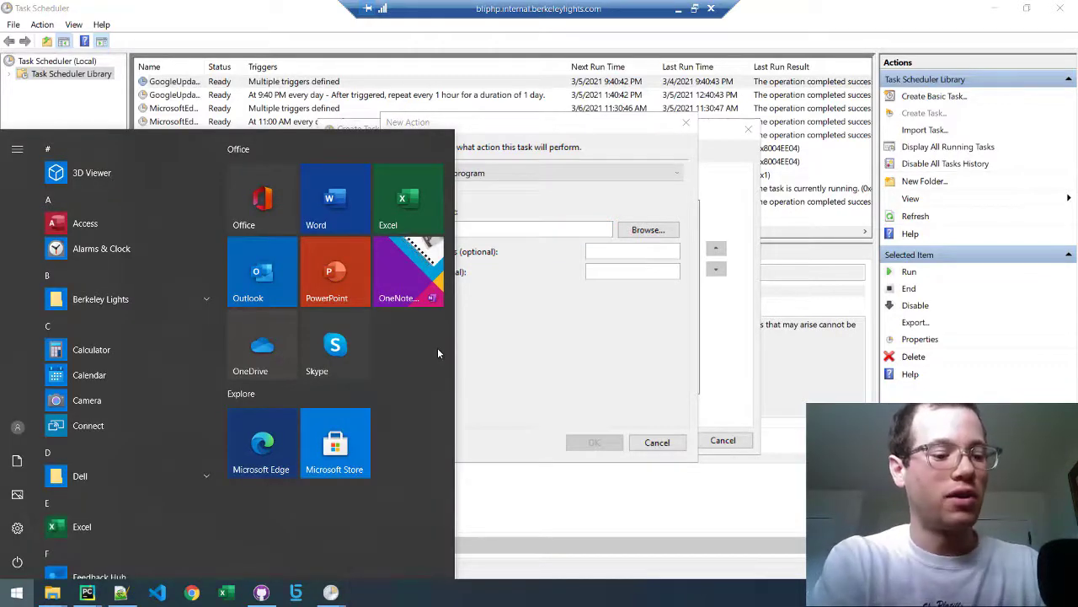
{"action": "type", "text": "cmd"}
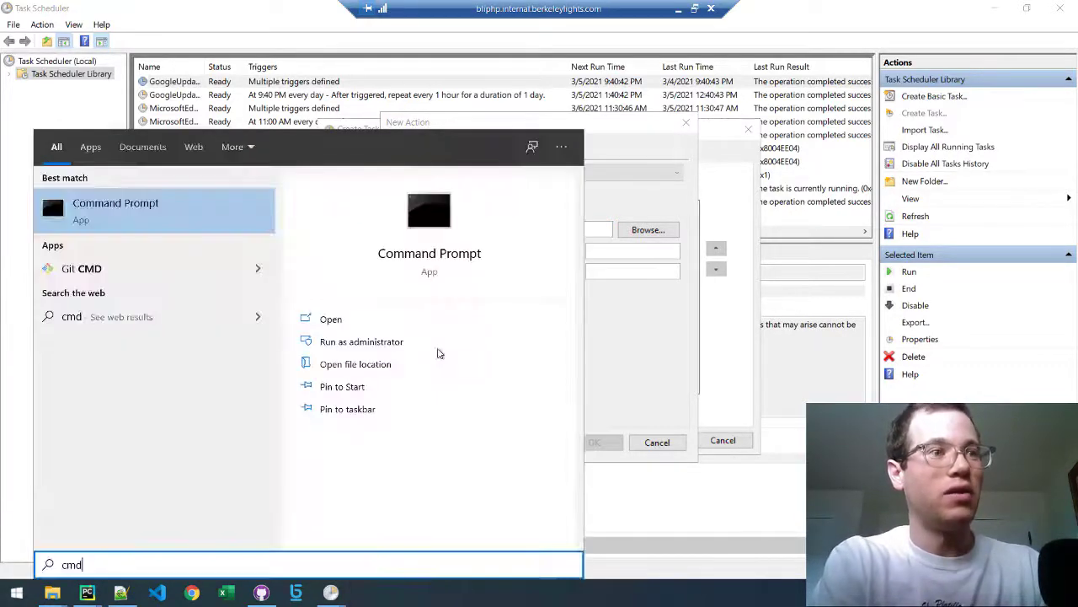
{"action": "key", "text": "Return"}
{"action": "left_click", "coordinate": [417, 281]}
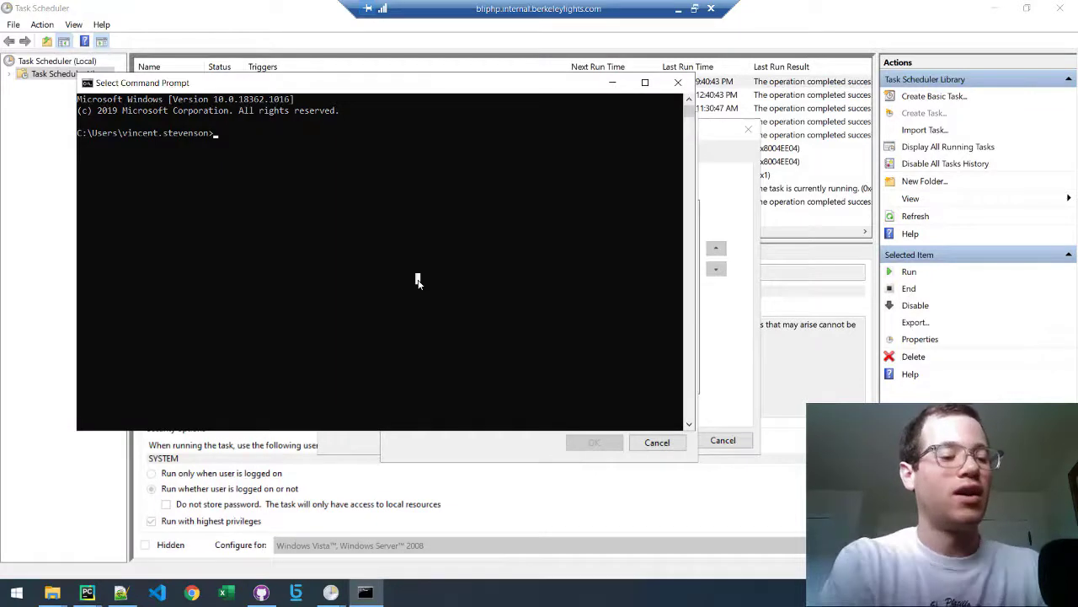
{"action": "type", "text": "where python"}
{"action": "key", "text": "Return"}
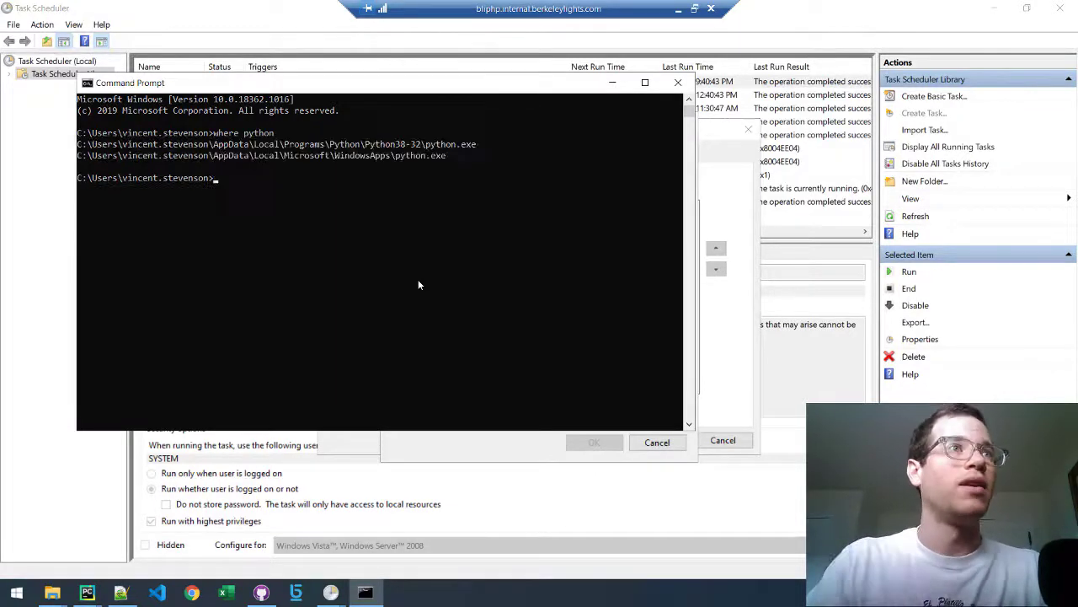
Step: Copy the Python38-32\python.exe path from Command Prompt into the program/script of the new action in Task Scheduler
{"action": "left_click_drag", "start_coordinate": [487, 143], "coordinate": [78, 150]}
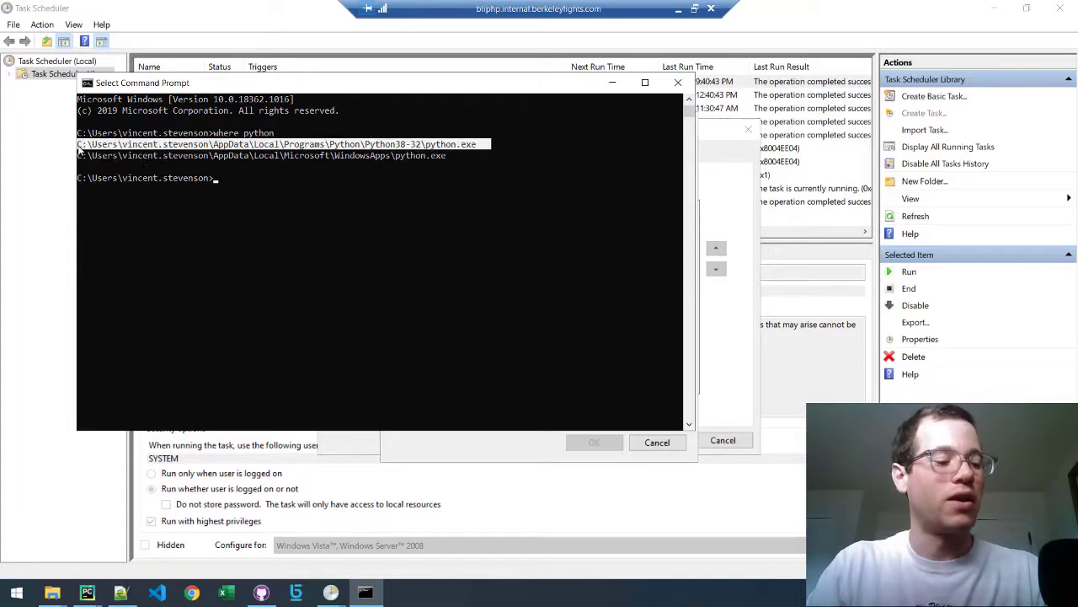
{"action": "key", "text": "ctrl+c"}
{"action": "left_click", "coordinate": [711, 381]}
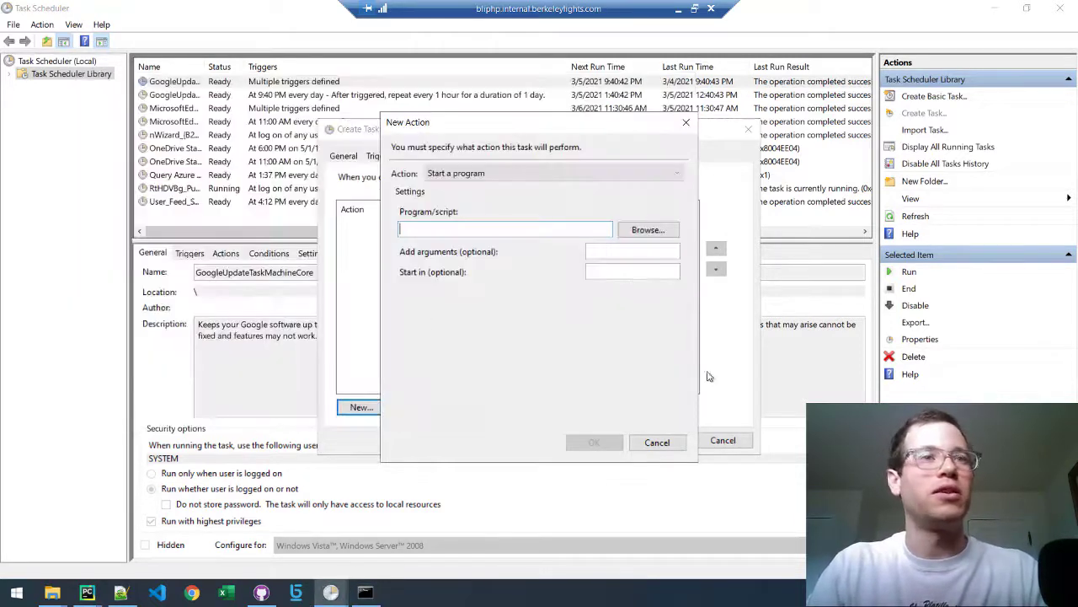
{"action": "key", "text": "ctrl+v"}
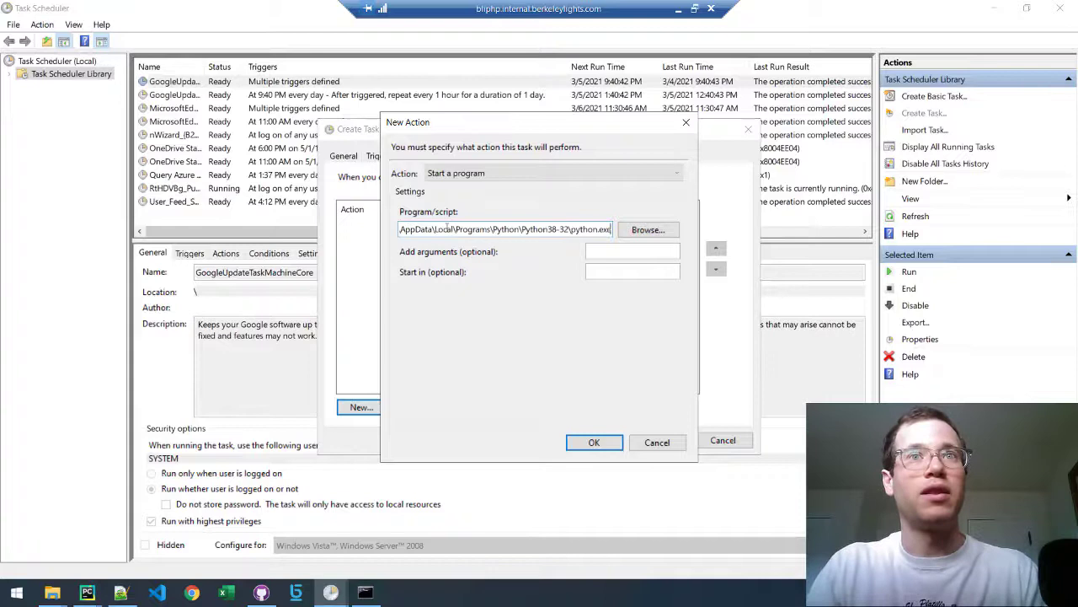
Step: Set the action's start-in folder to the vs-elk-azure-sql-pipe folder path copied from File Explorer
{"action": "left_click", "coordinate": [597, 274]}
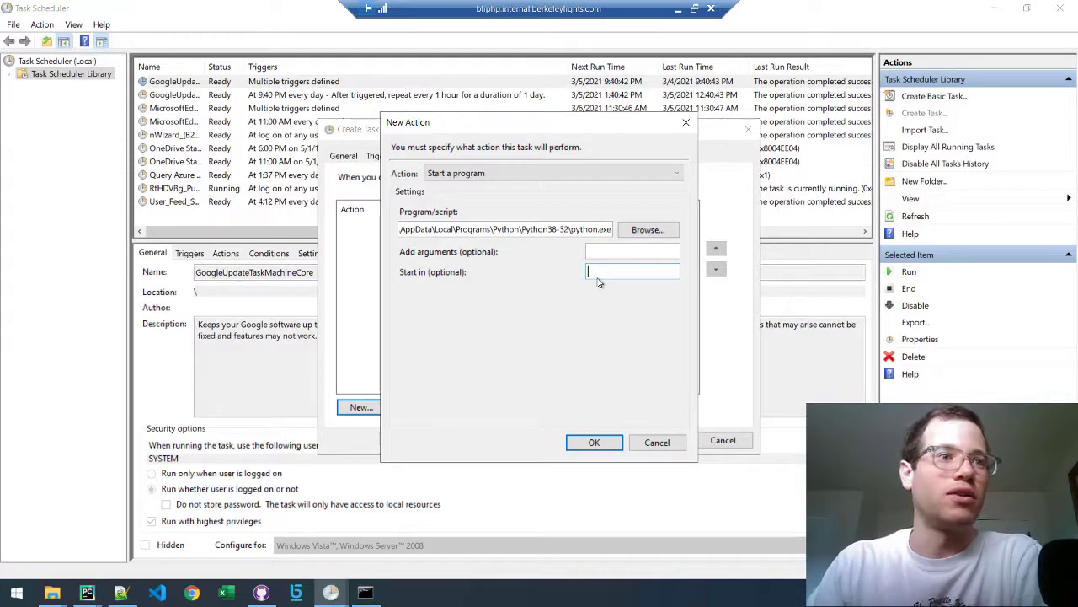
{"action": "left_click", "coordinate": [52, 592]}
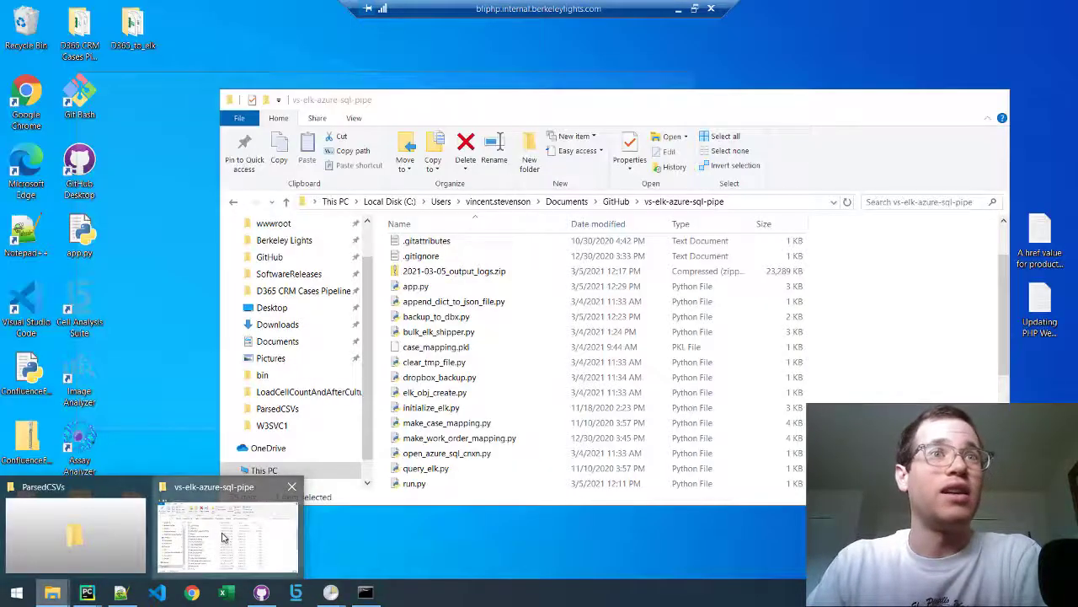
{"action": "left_click", "coordinate": [223, 535]}
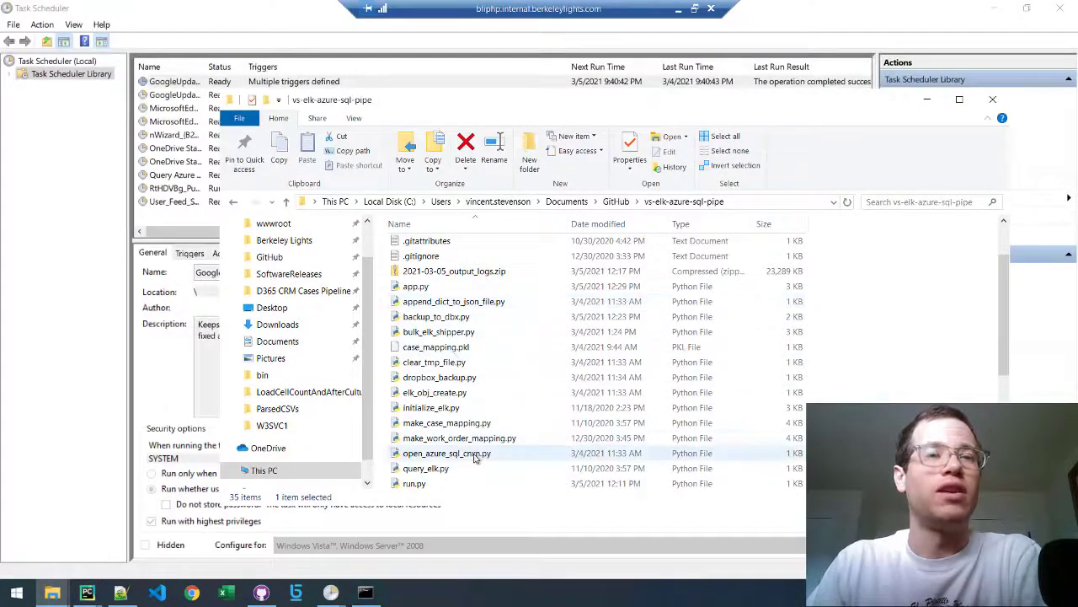
{"action": "left_click", "coordinate": [738, 200]}
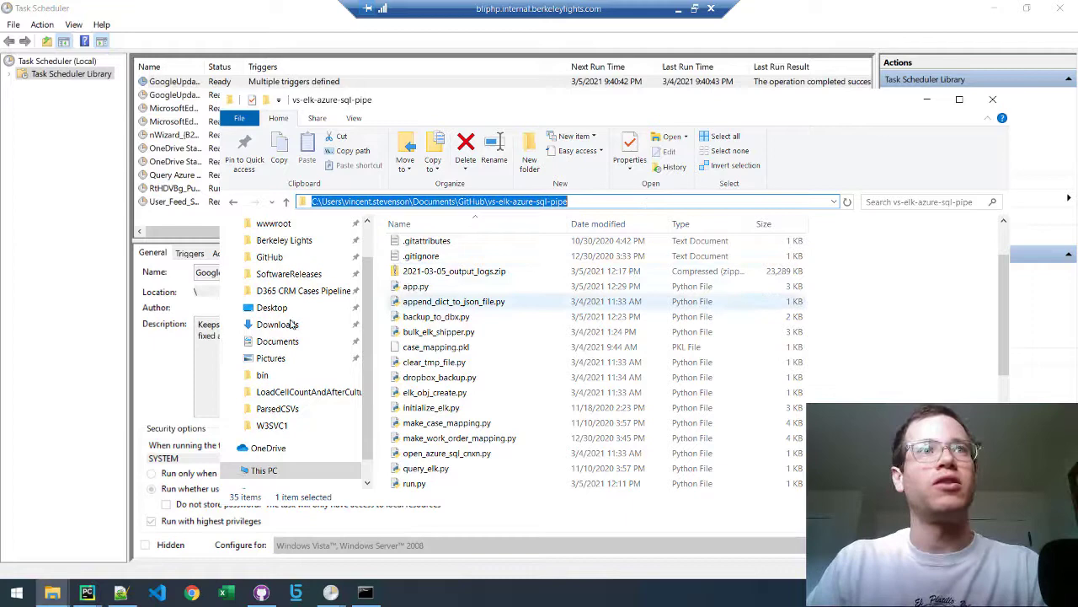
{"action": "left_click", "coordinate": [103, 341]}
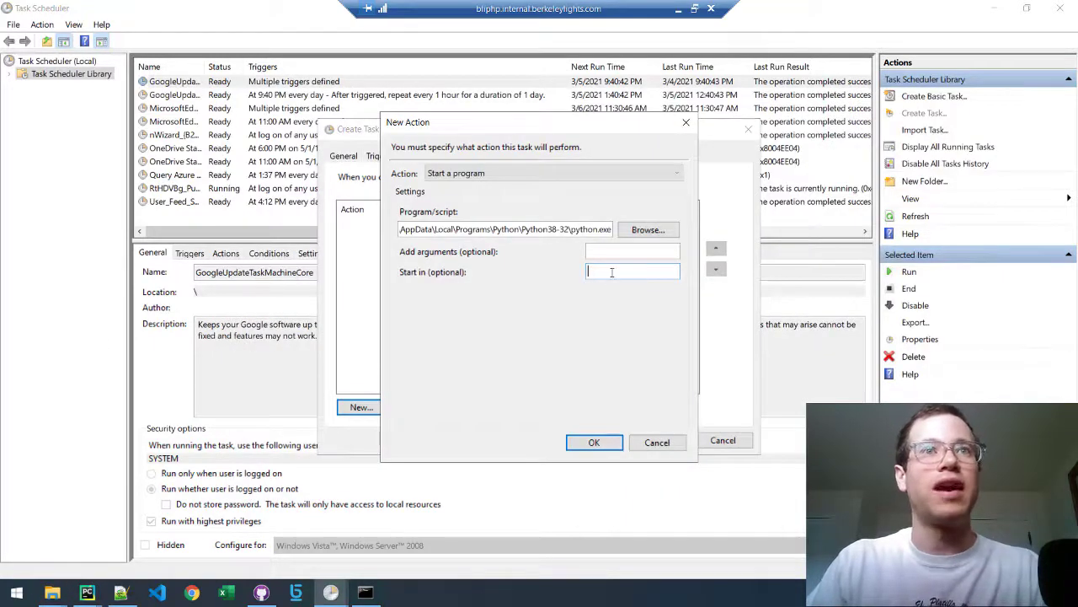
{"action": "key", "text": "ctrl+v"}
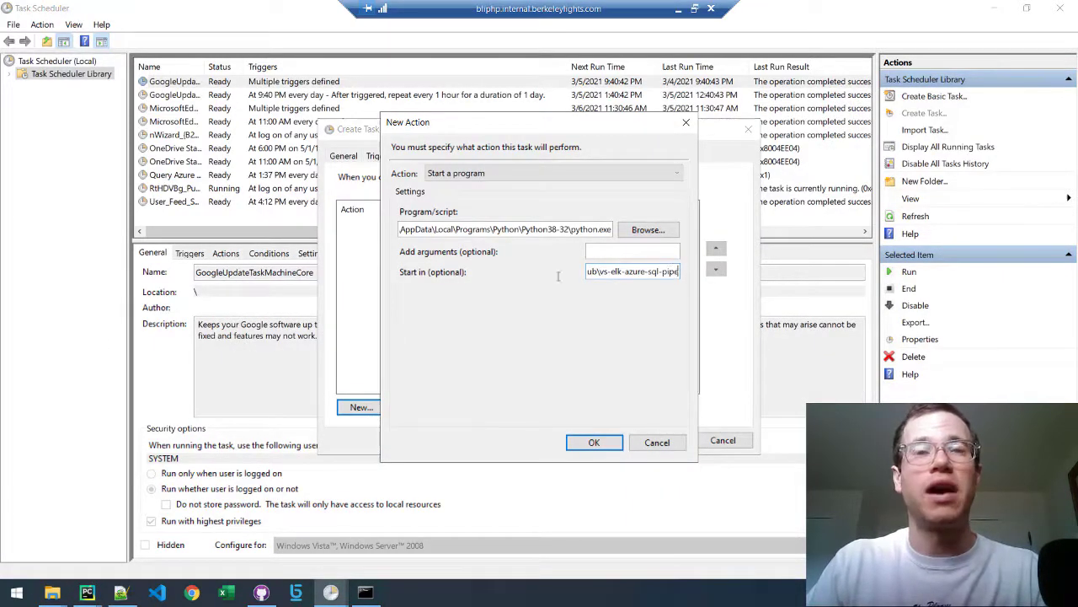
Step: Check the script's file name in the vs-elk-azure-sql-pipe folder, enter run.py as the action's argument, and save the action
{"action": "left_click", "coordinate": [623, 252]}
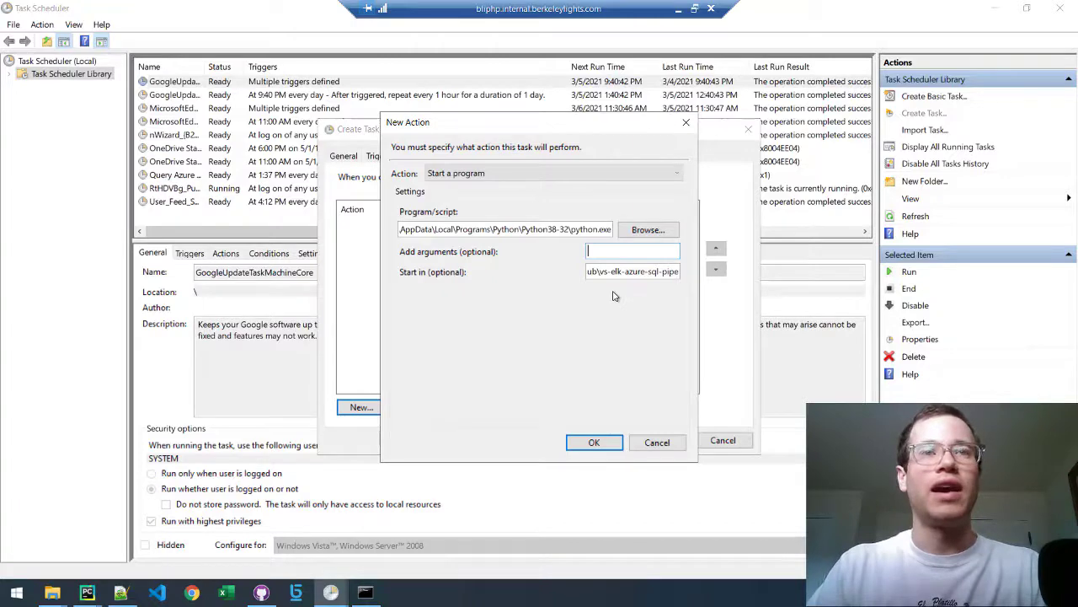
{"action": "key", "text": "alt+Tab"}
{"action": "key", "text": "alt+Tab"}
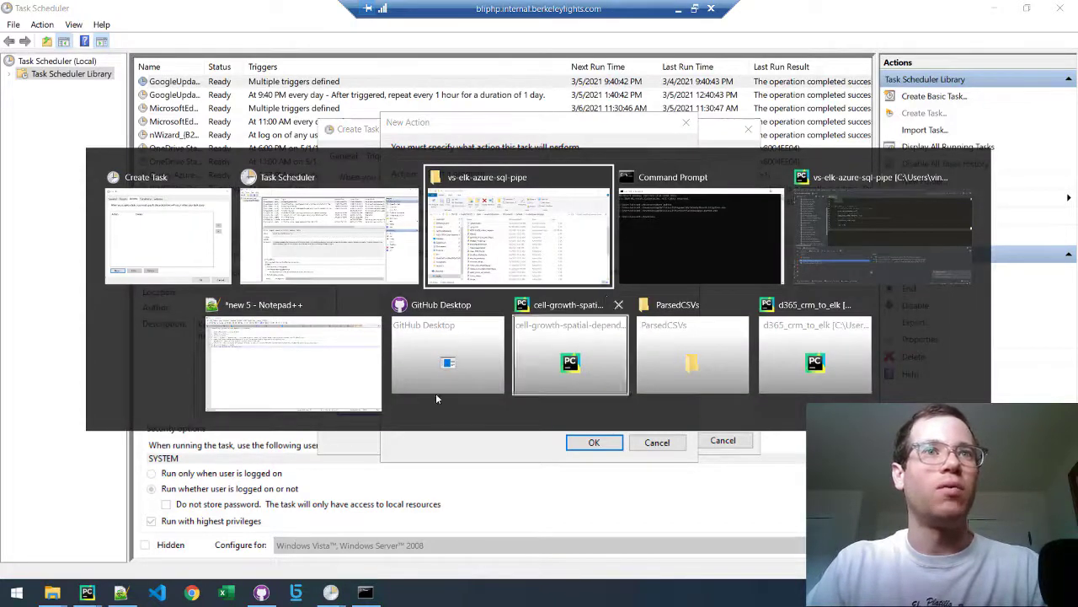
{"action": "left_click", "coordinate": [450, 481]}
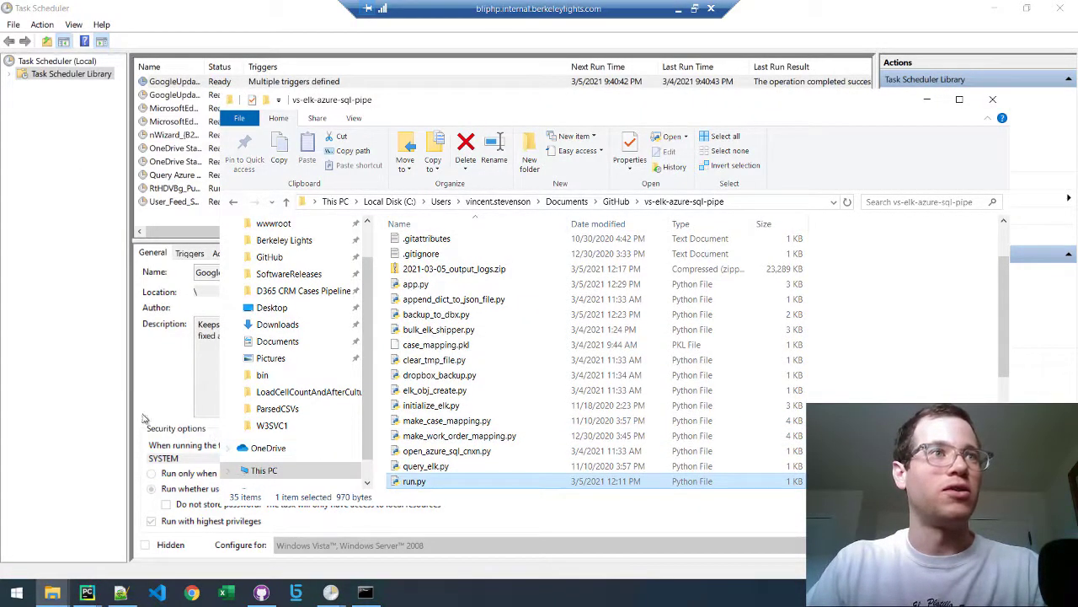
{"action": "key", "text": "alt+Tab"}
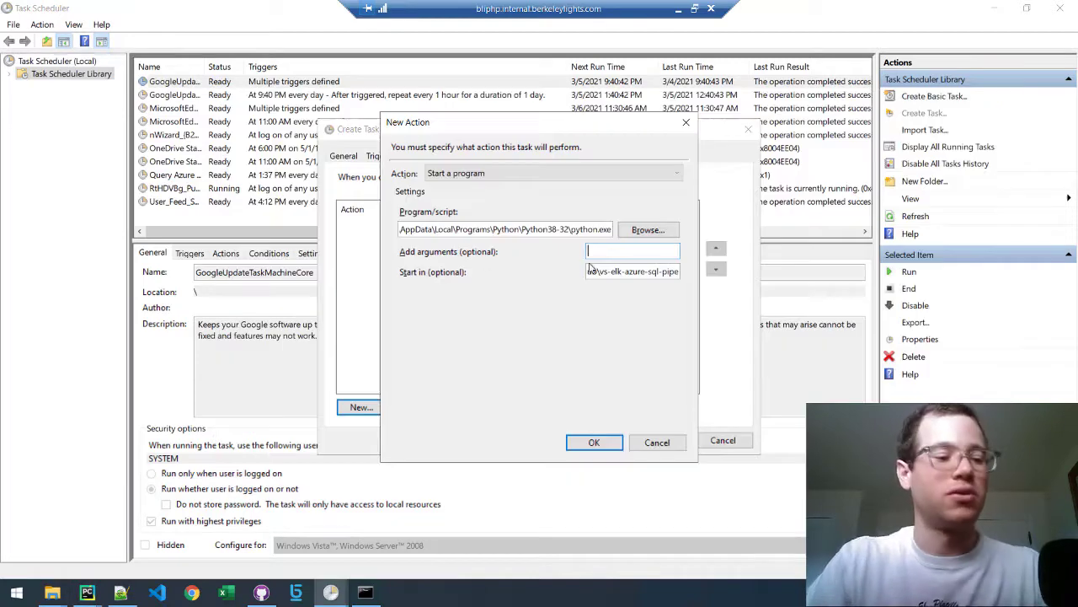
{"action": "type", "text": "run"}
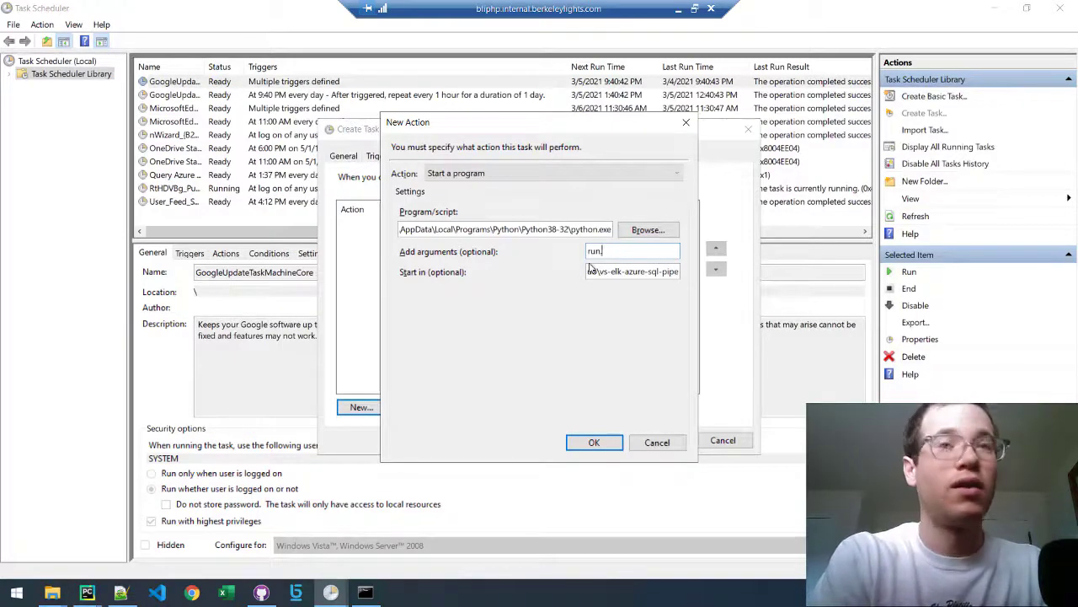
{"action": "type", "text": ".py"}
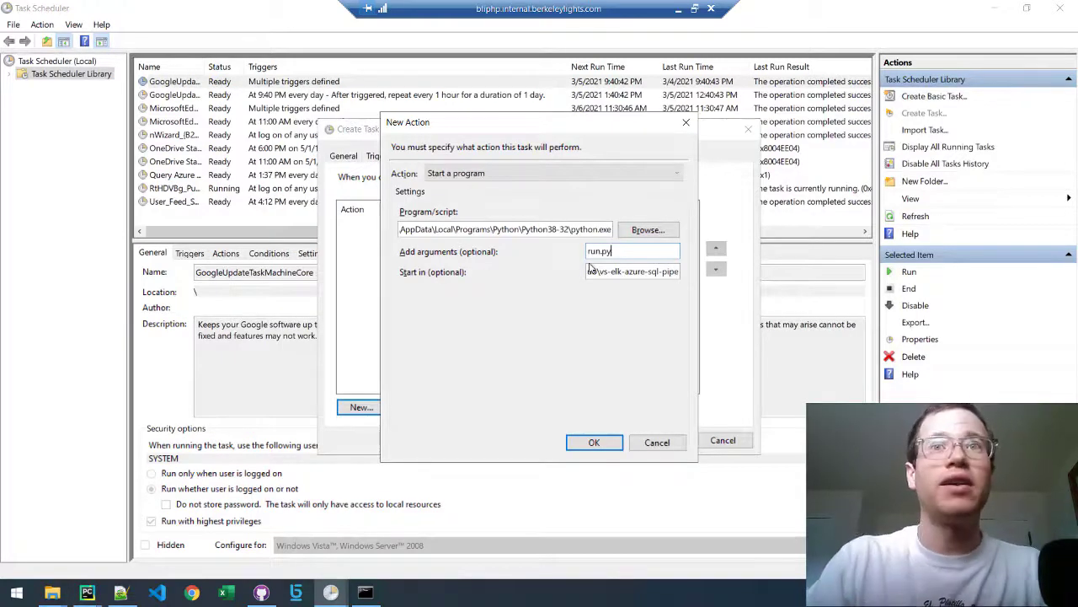
{"action": "left_click", "coordinate": [599, 444]}
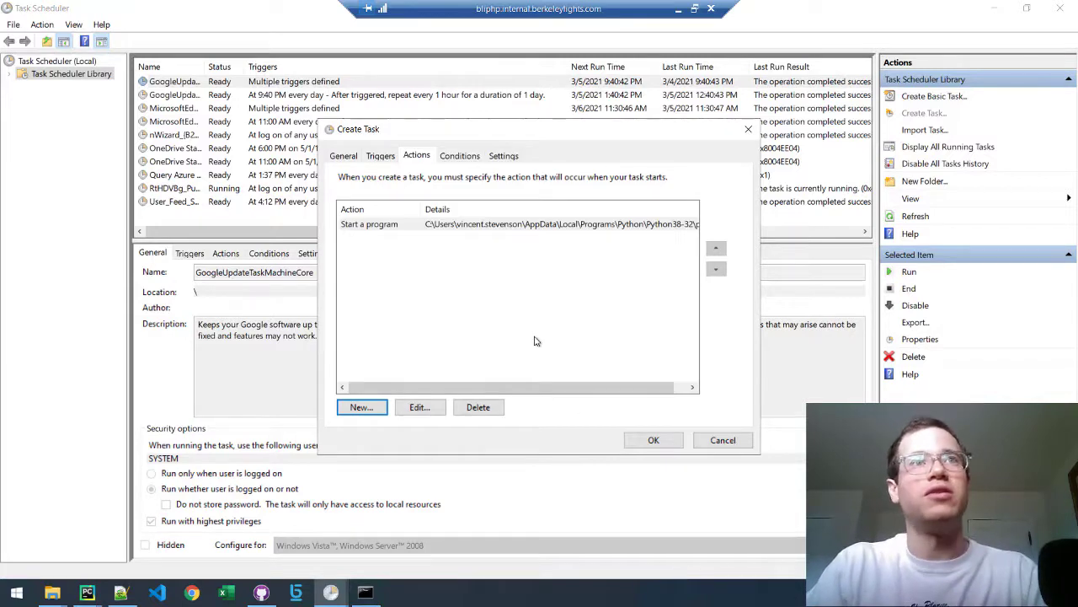
Step: Save the new task, authorizing it with the account password
{"action": "left_click", "coordinate": [651, 439]}
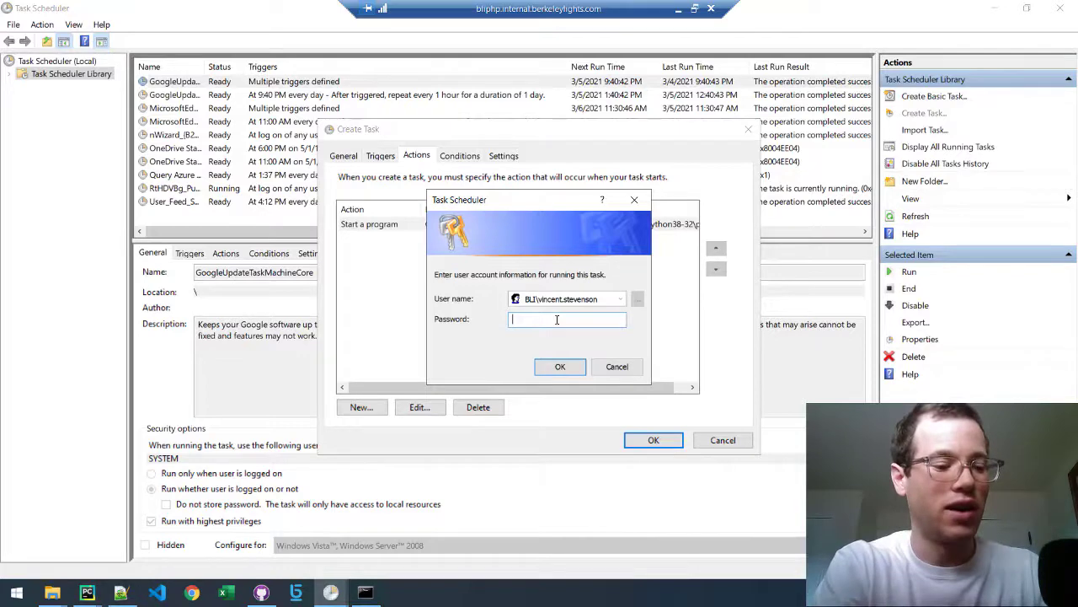
{"action": "type", "text": "•"}
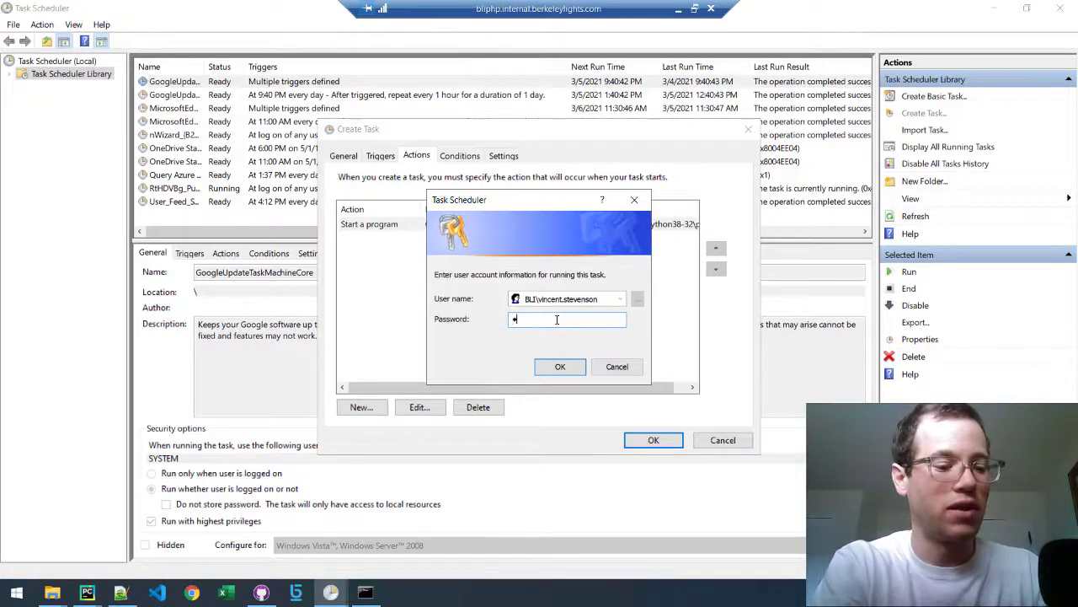
{"action": "type", "text": "••••••••••••"}
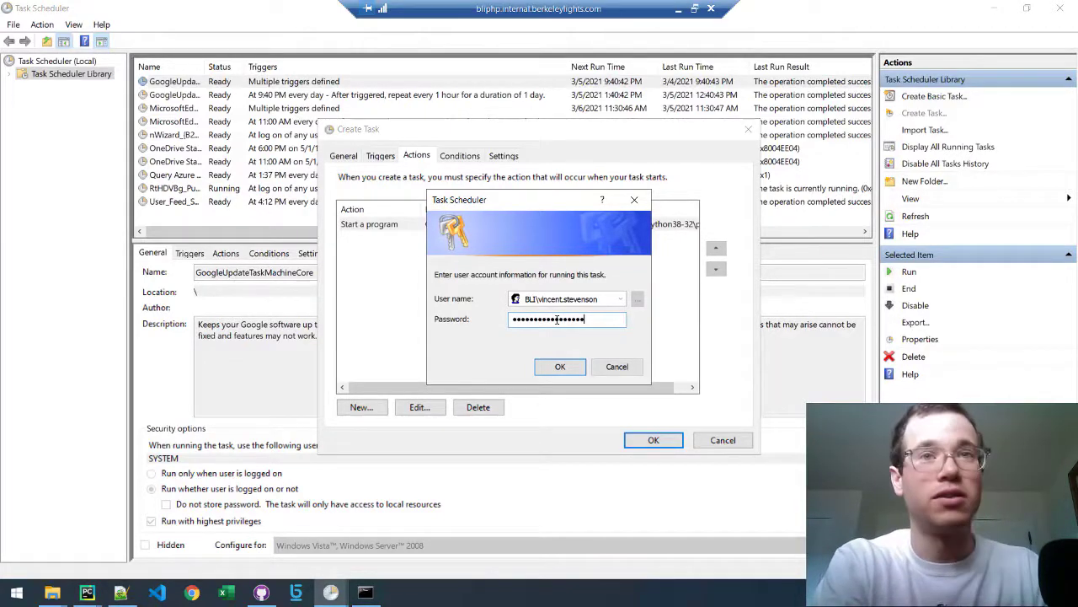
{"action": "key", "text": "Return"}
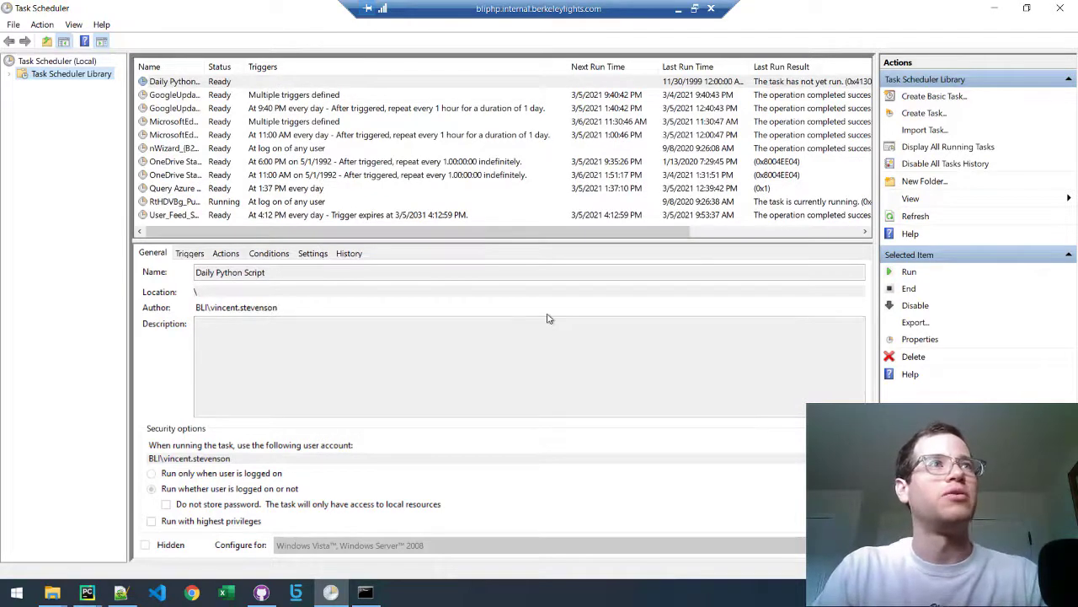
Step: Add a daily trigger to the Daily Python Script task, recurring every 1 day with a start time of 5:47:22 PM
{"action": "left_click", "coordinate": [282, 86]}
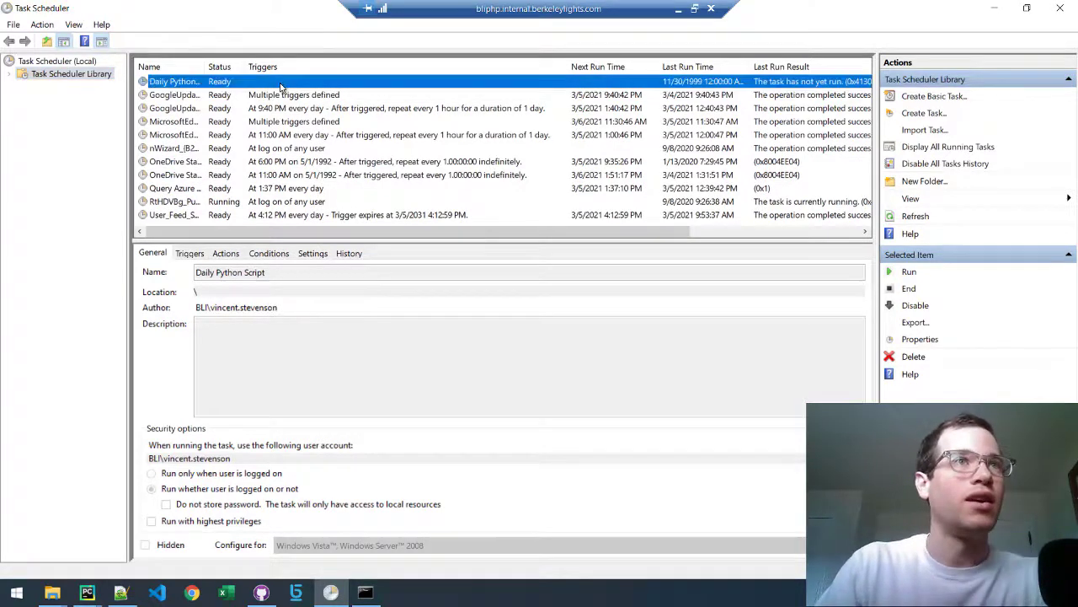
{"action": "double_click", "coordinate": [281, 86]}
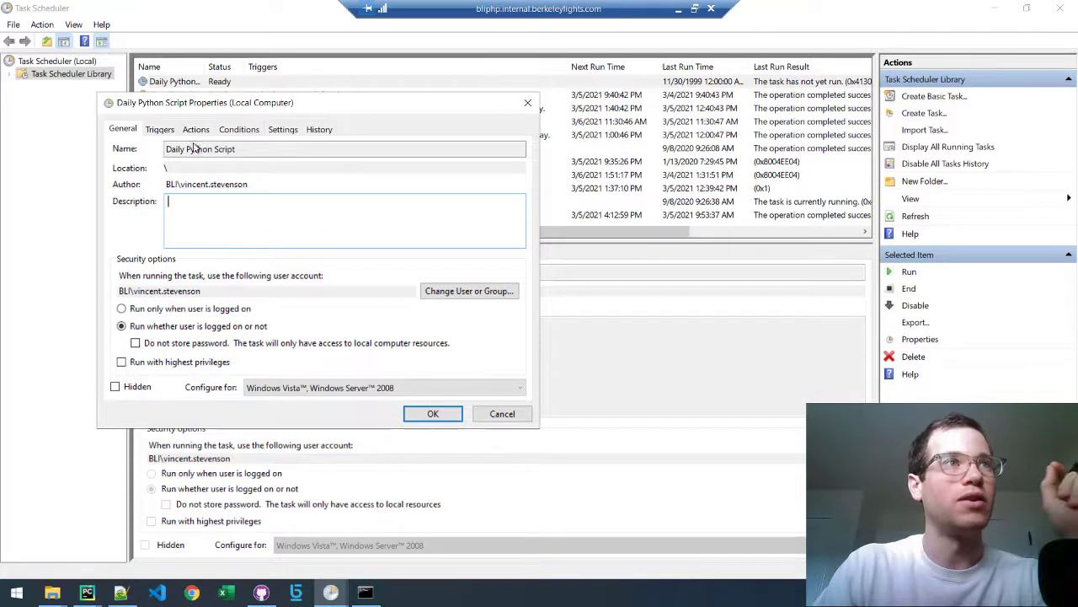
{"action": "left_click", "coordinate": [160, 131]}
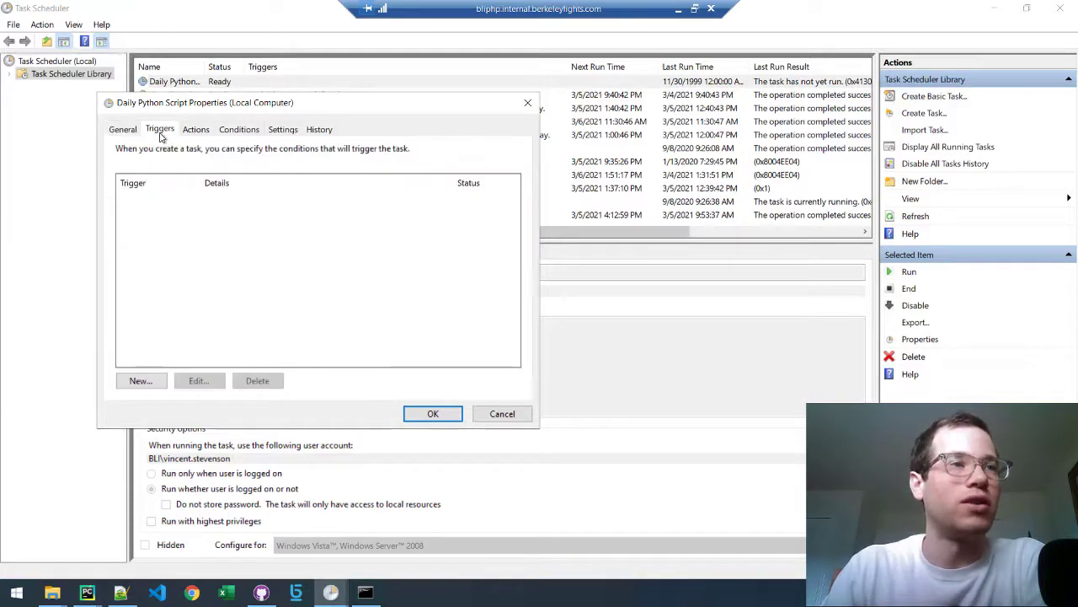
{"action": "left_click", "coordinate": [141, 381]}
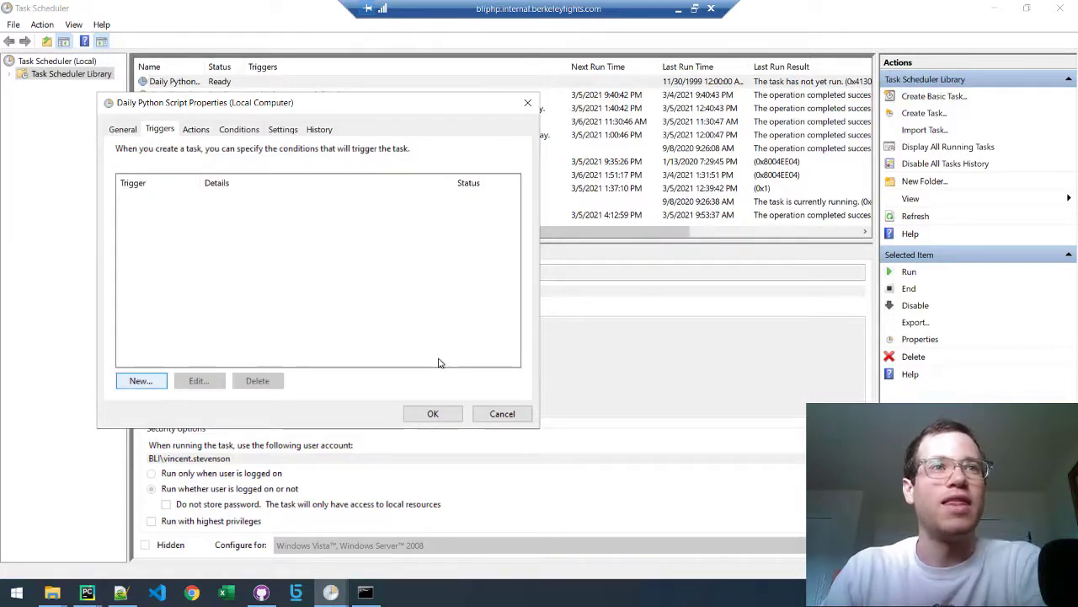
{"action": "left_click", "coordinate": [379, 200]}
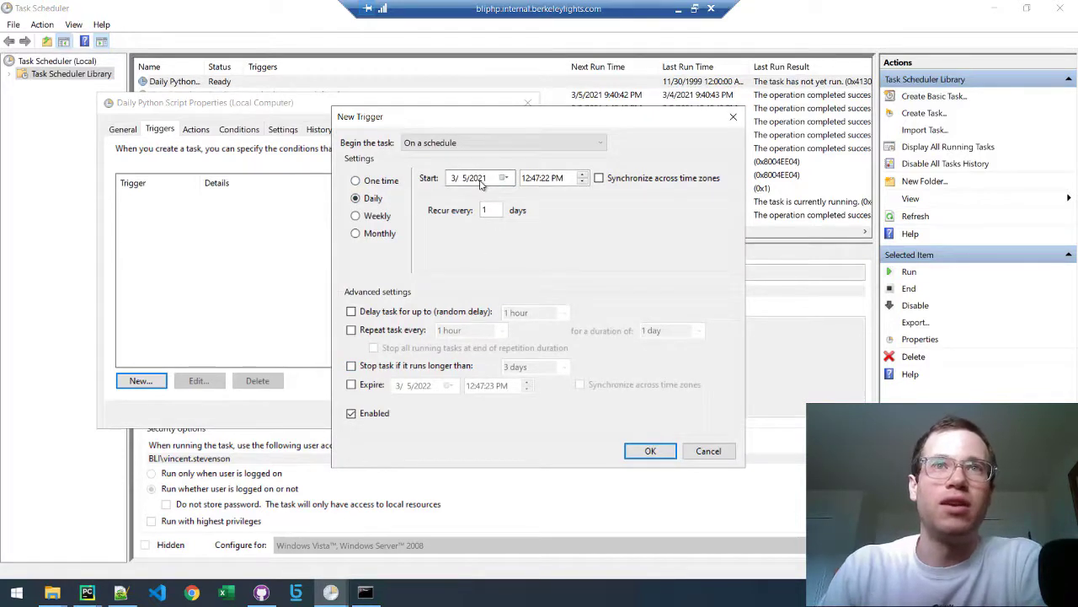
{"action": "left_click", "coordinate": [455, 179]}
{"action": "left_click", "coordinate": [532, 178]}
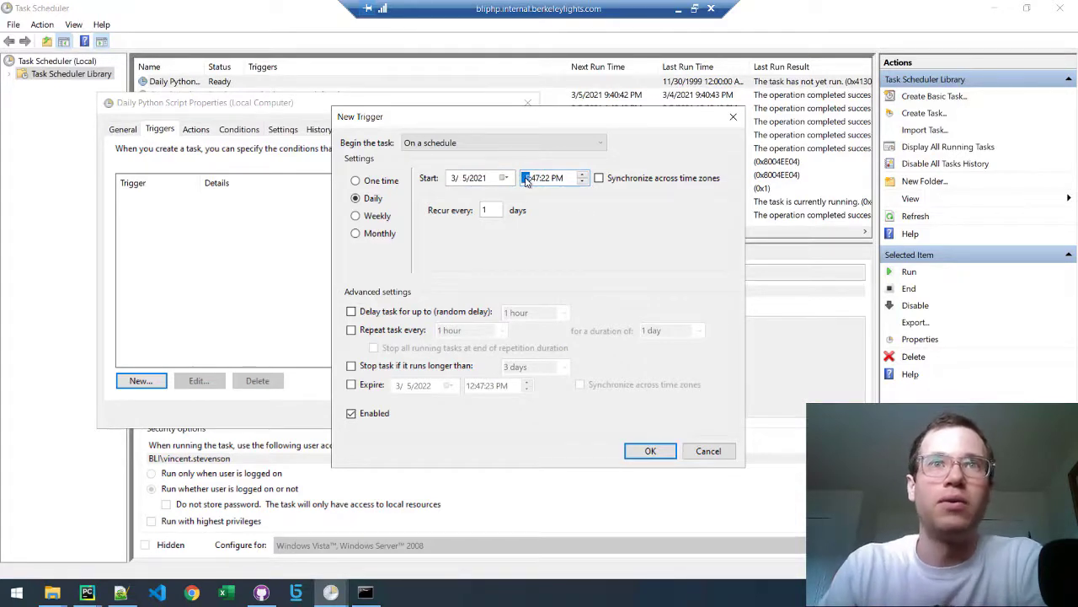
{"action": "type", "text": "5"}
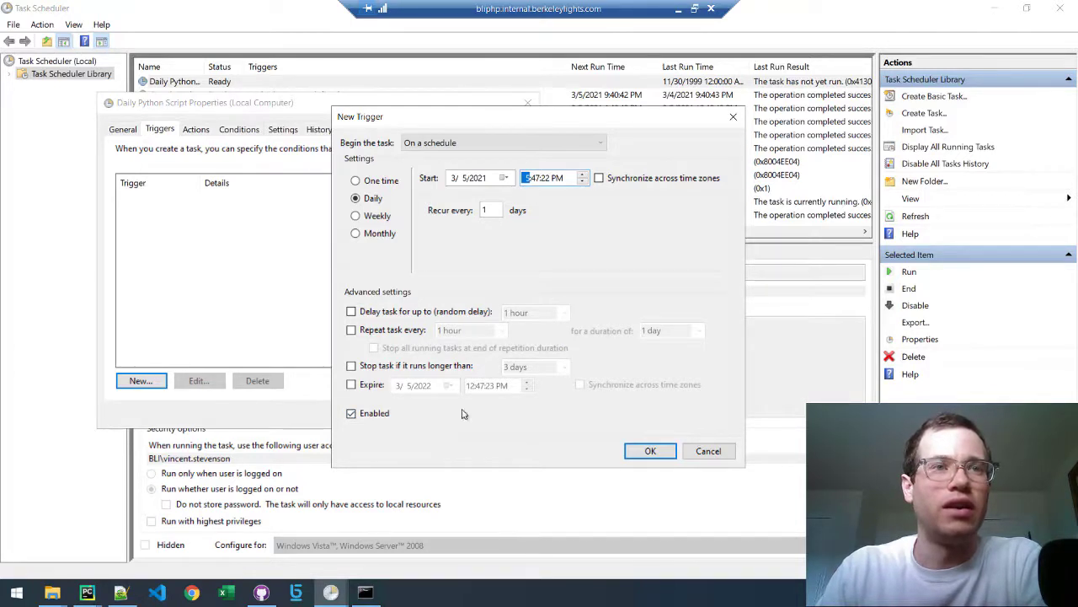
{"action": "left_click", "coordinate": [653, 452]}
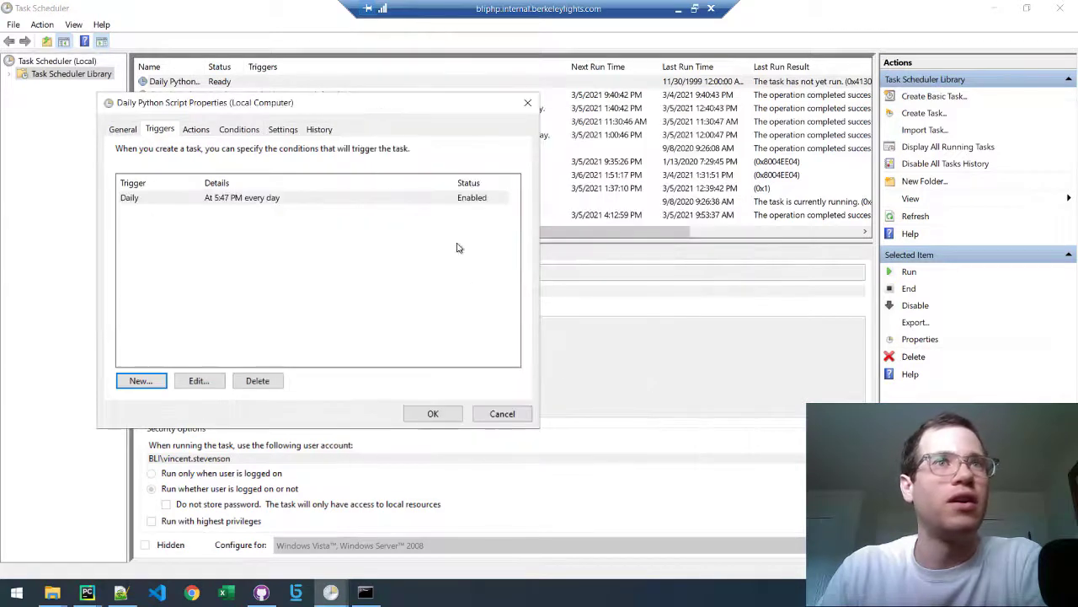
Step: Save the Daily Python Script task's changes, authorizing them with the account password, and run the task immediately
{"action": "left_click", "coordinate": [430, 413]}
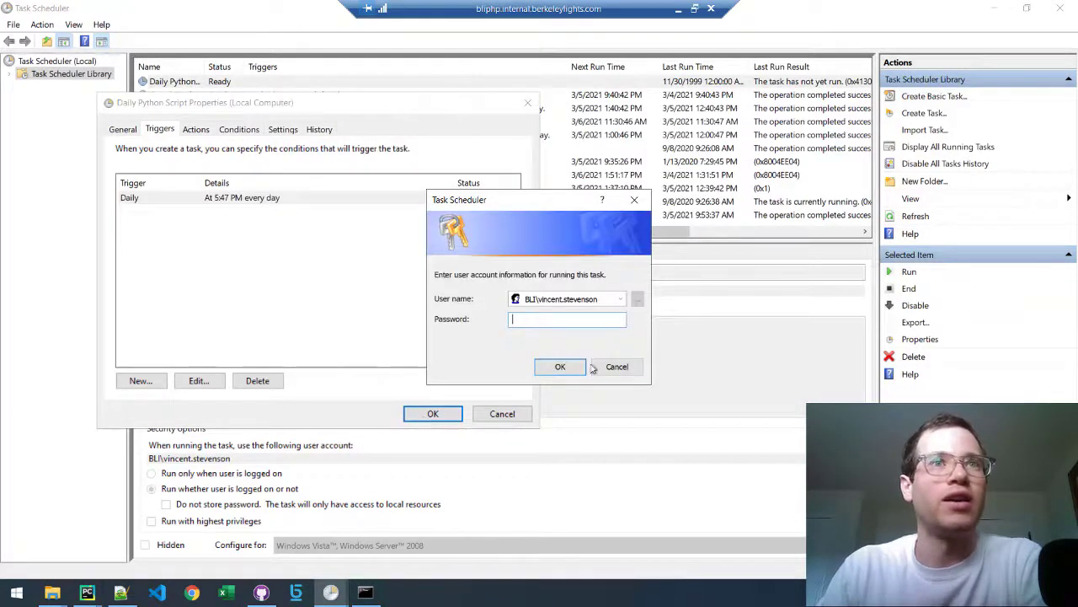
{"action": "type", "text": "•••••••"}
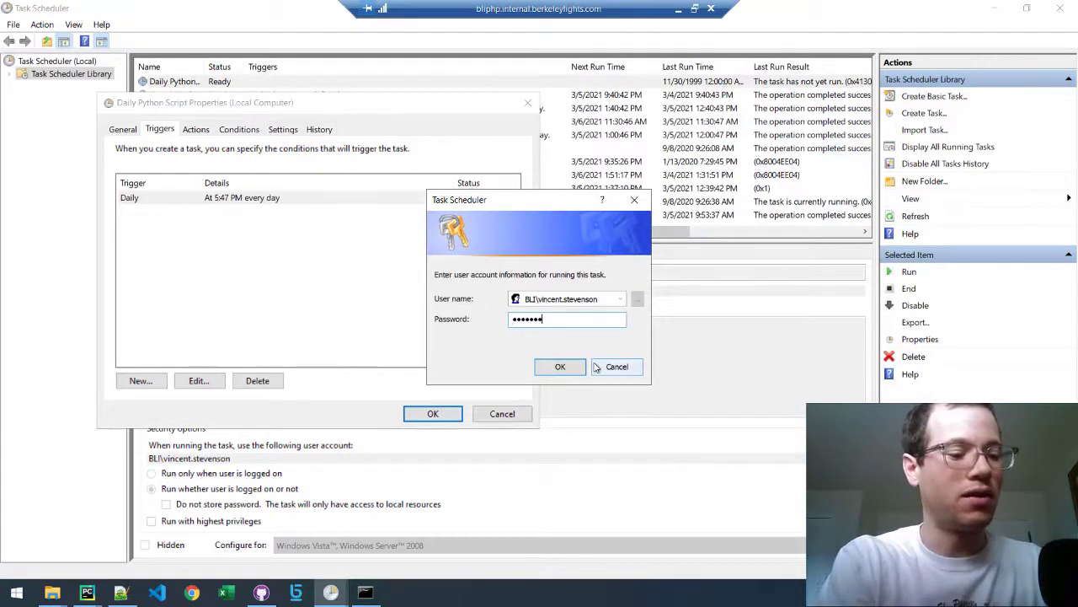
{"action": "type", "text": "•••••••••"}
{"action": "key", "text": "Return"}
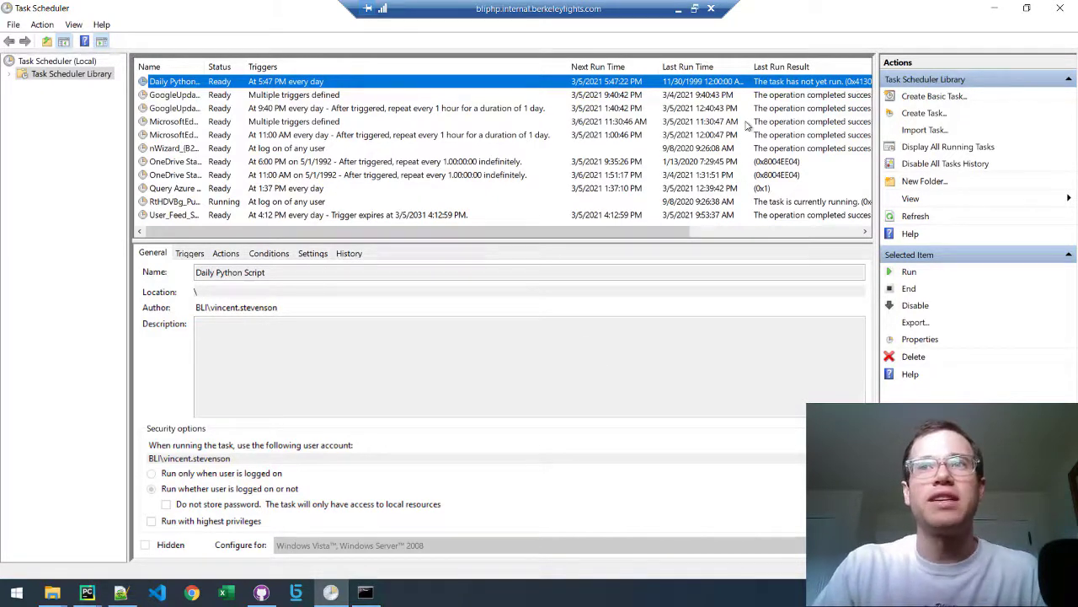
{"action": "left_click", "coordinate": [909, 272]}
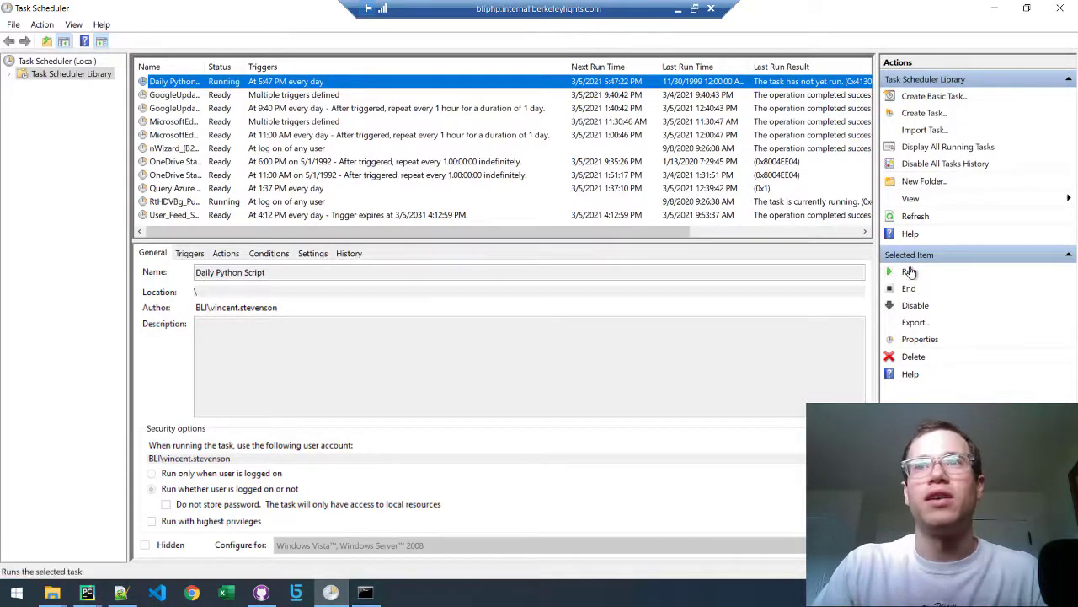